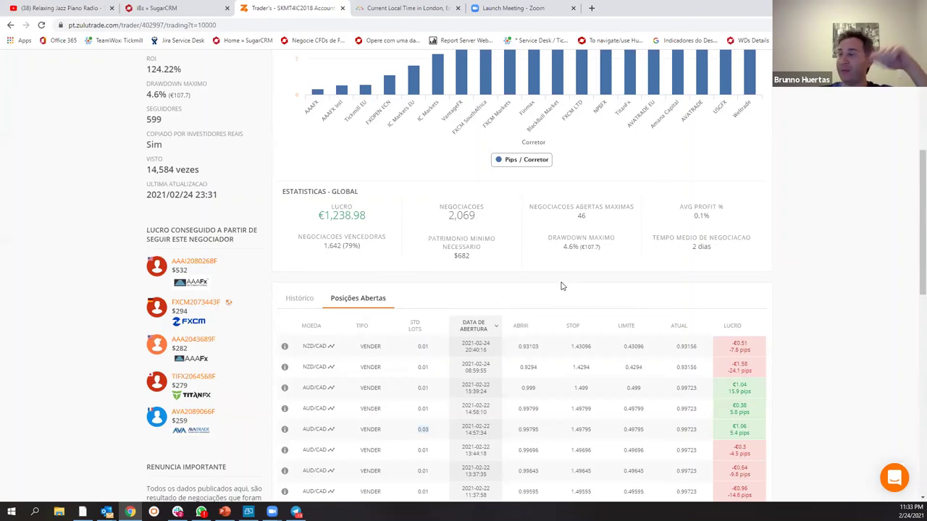
Step: Look through the open positions table on the SKMT4IC2018 trader page
scroll(639, 310, "down", 1)
scroll(511, 331, "down", 4)
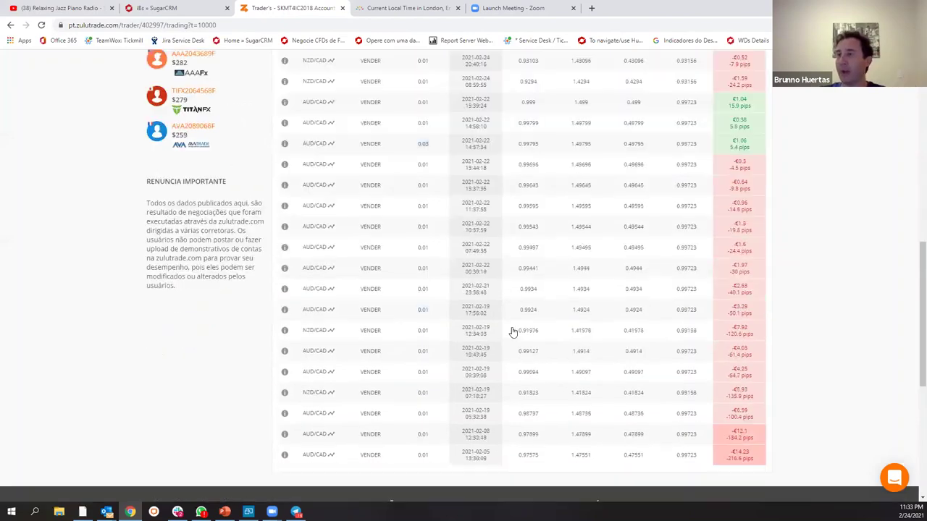
scroll(511, 330, "up", 2)
left_click(12, 27)
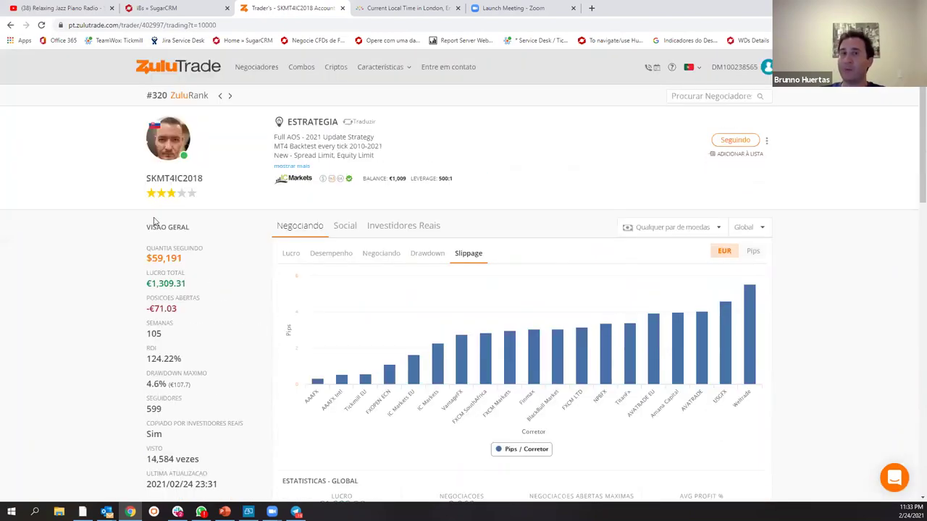
left_click(11, 27)
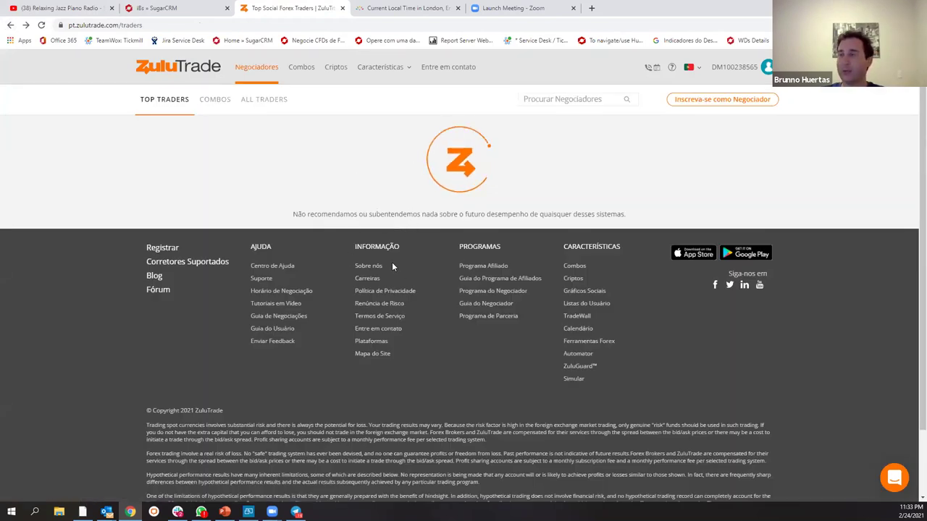
scroll(572, 373, "down", 1)
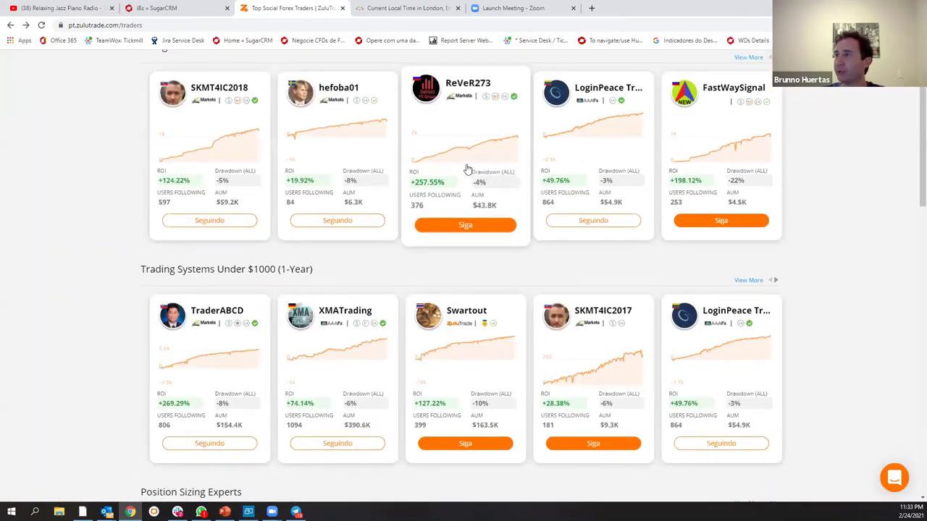
left_click(467, 169)
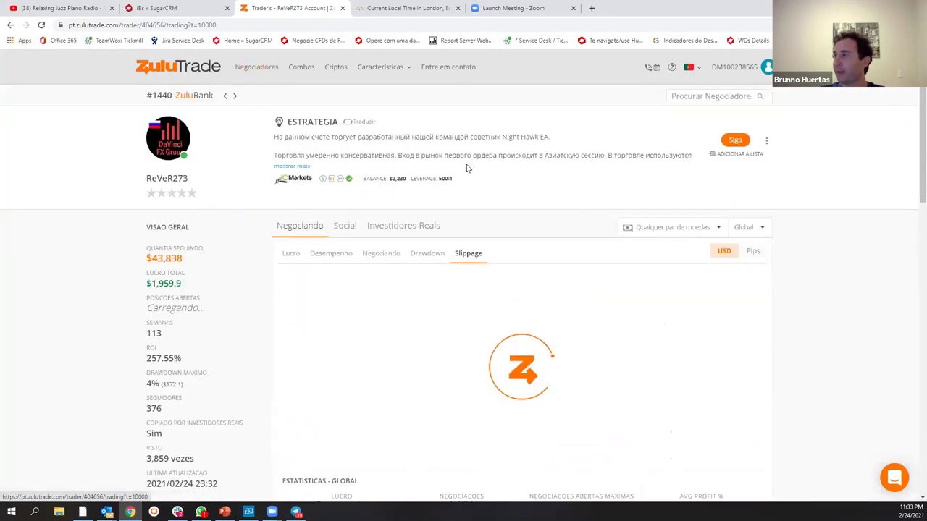
Step: Examine ReVeR273's profit chart and overview figures, and expand the full strategy description with its recommended configurations
left_click(293, 255)
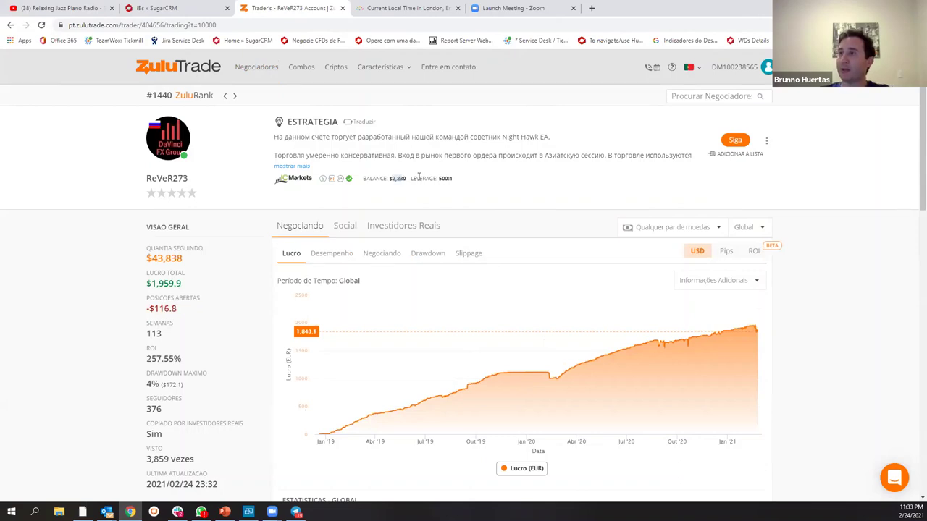
scroll(428, 188, "down", 2)
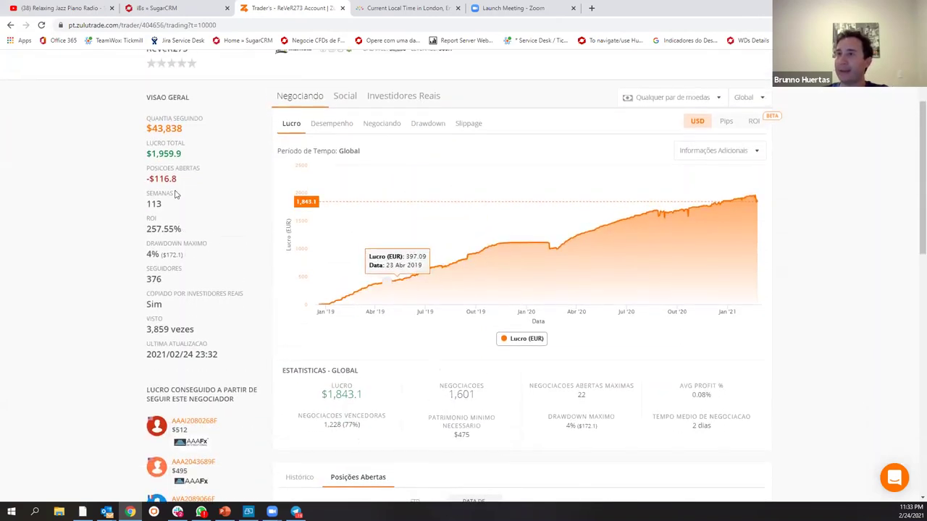
scroll(184, 221, "up", 2)
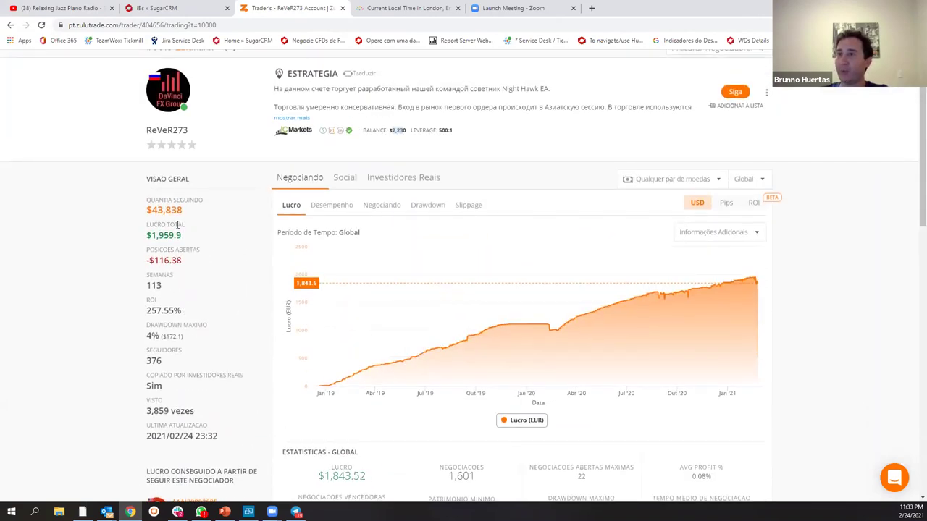
scroll(181, 224, "up", 1)
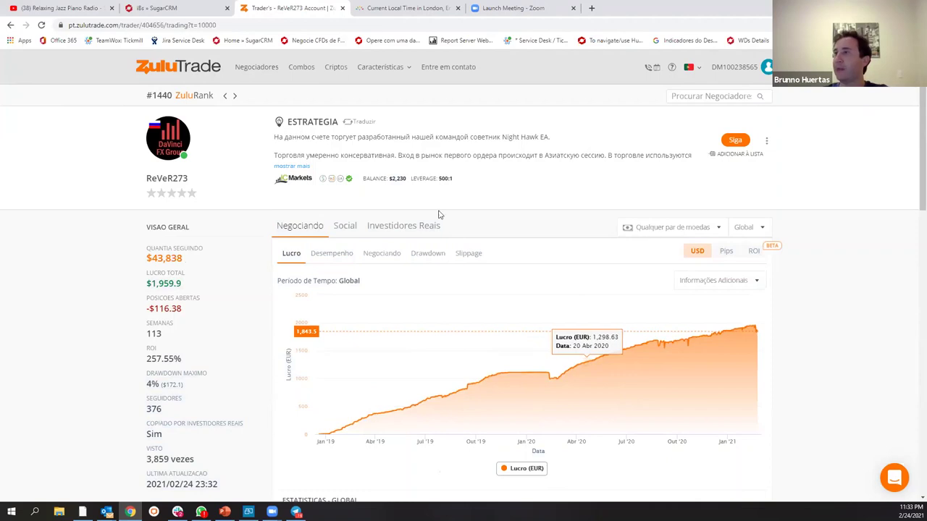
left_click(375, 167)
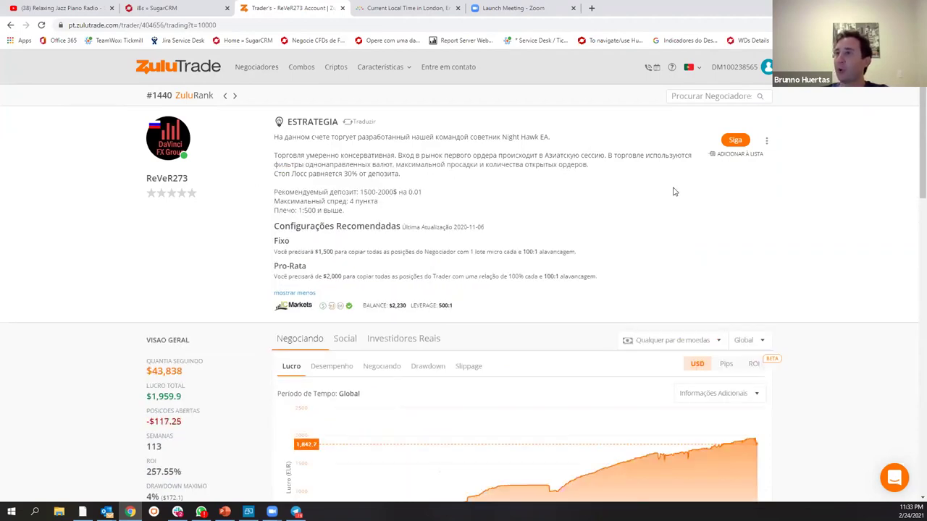
left_click(731, 142)
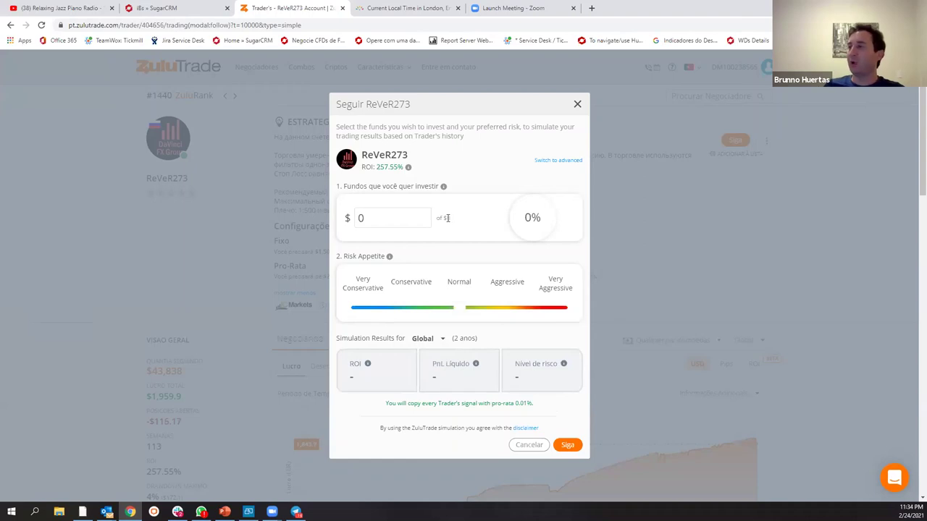
left_click(336, 220)
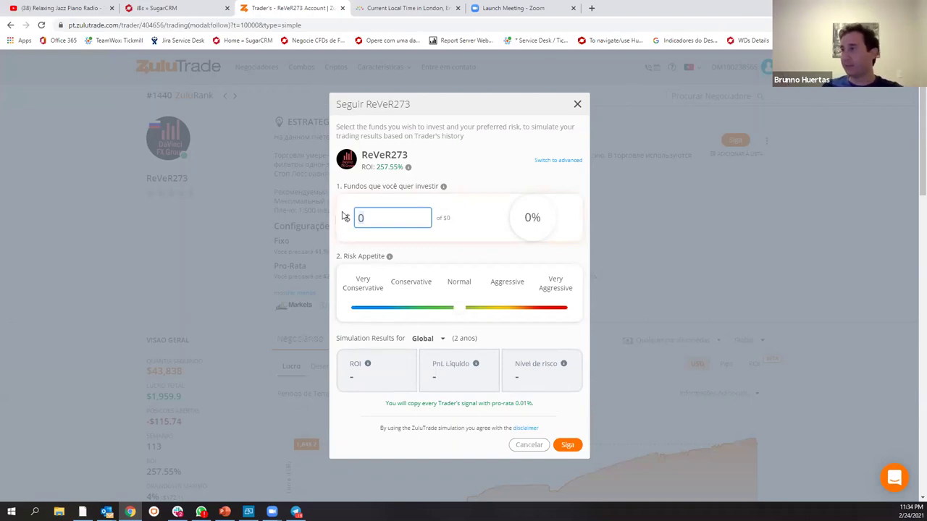
type("500")
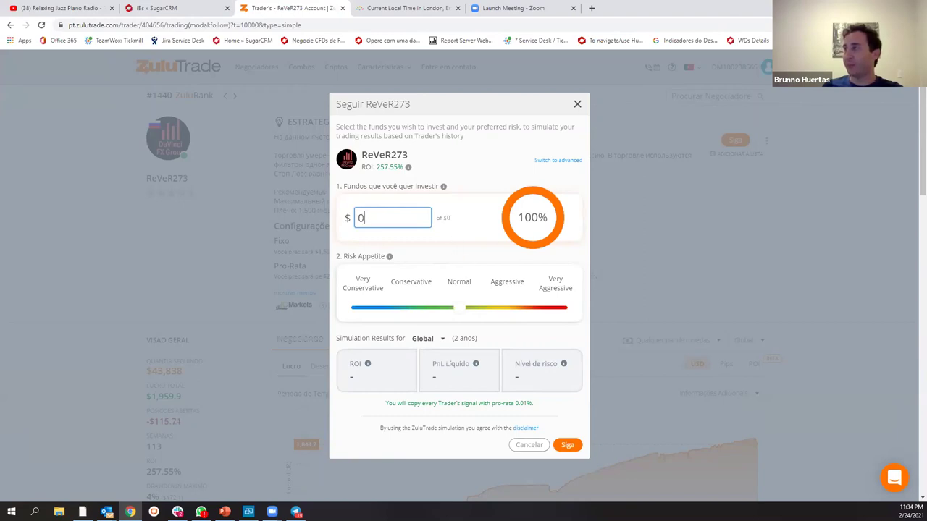
left_click(531, 192)
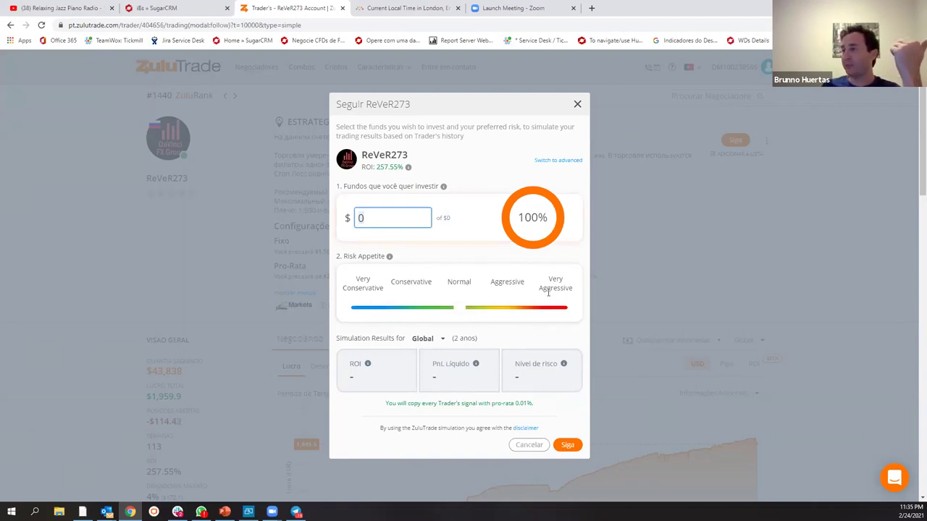
Step: Change the follow settings to advanced mode and set the fixed lot size to 0.05 standard lots
left_click(559, 161)
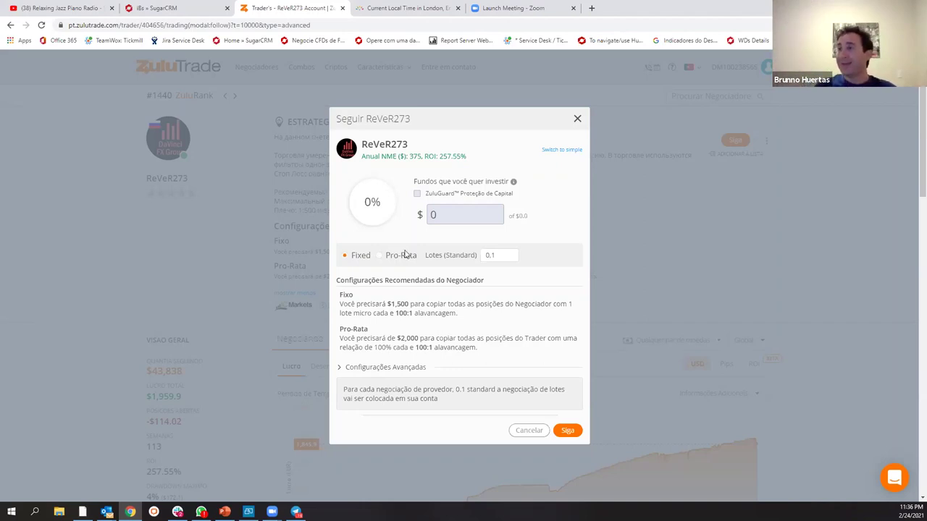
left_click(499, 257)
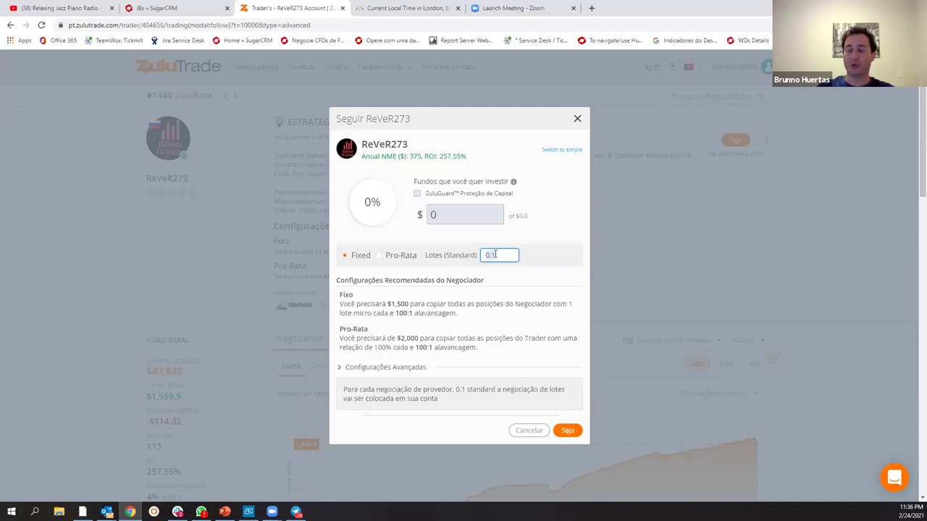
key("BackSpace")
type("01")
key("BackSpace")
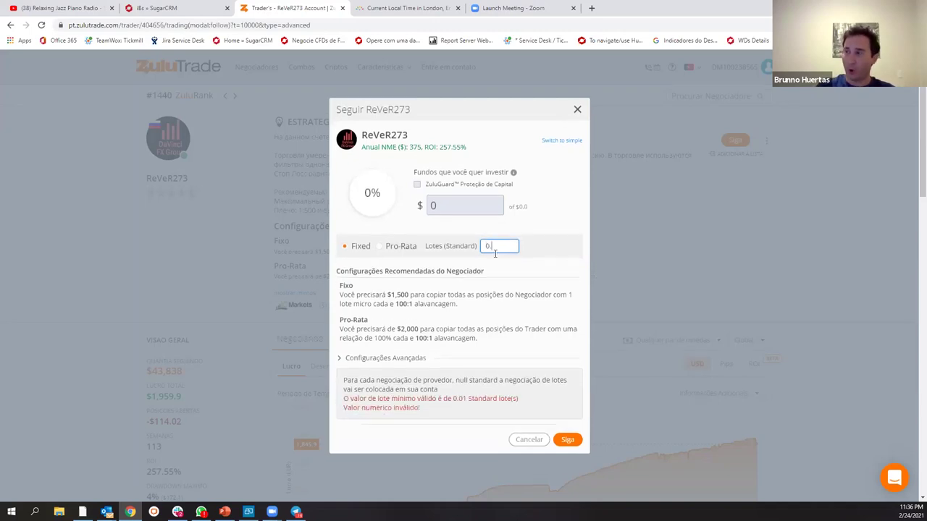
type("5")
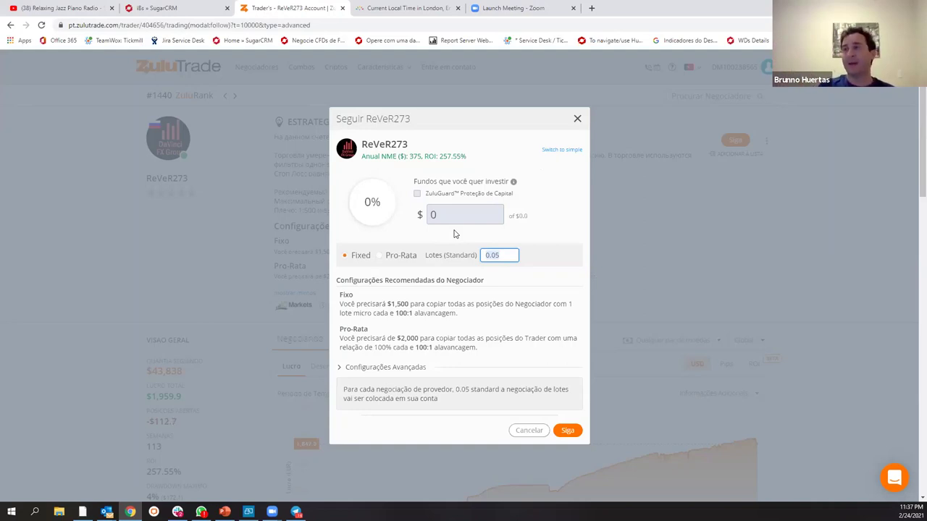
Step: Compare the Pro-Rata and Fixed copy modes in the follow settings, finishing with Pro-Rata selected
left_click(417, 255)
left_click(485, 254)
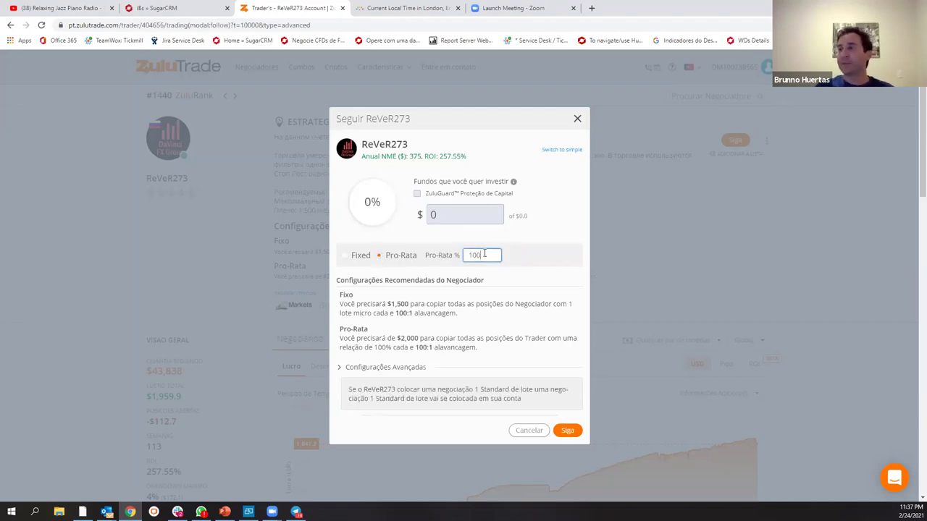
left_click(347, 255)
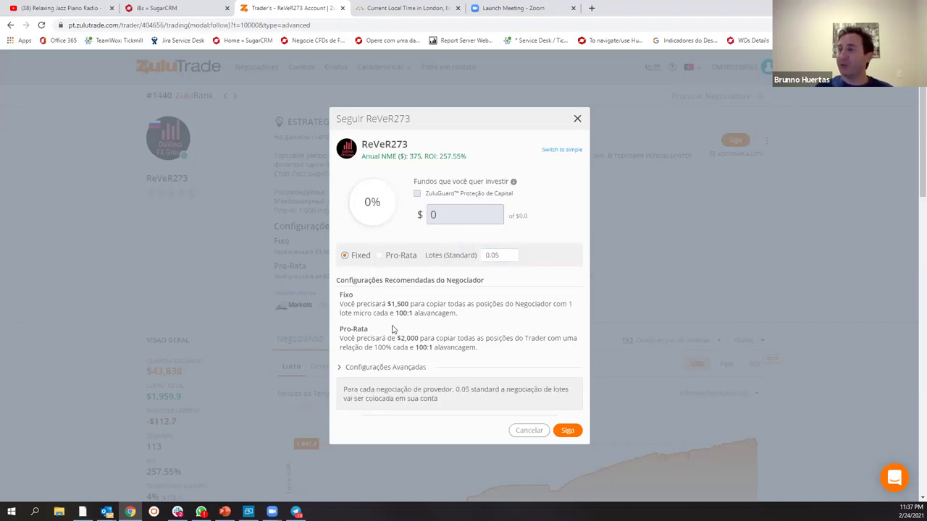
left_click(377, 256)
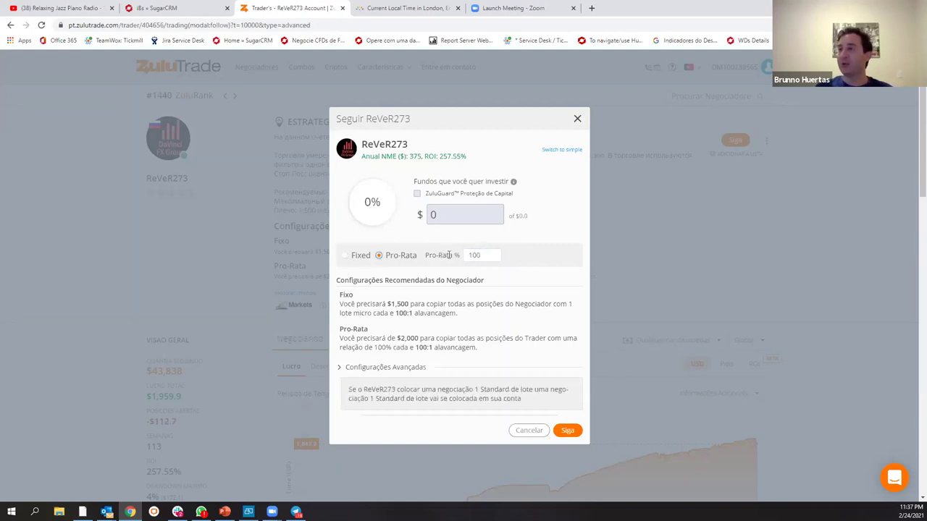
Step: Set the Pro-Rata percentage to 50 and replace it with 0
left_click(488, 254)
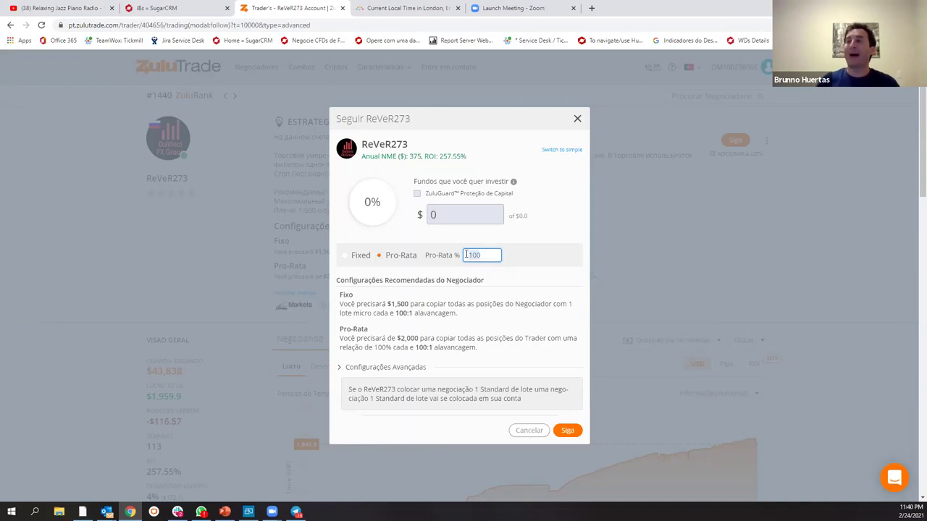
double_click(466, 255)
type("50")
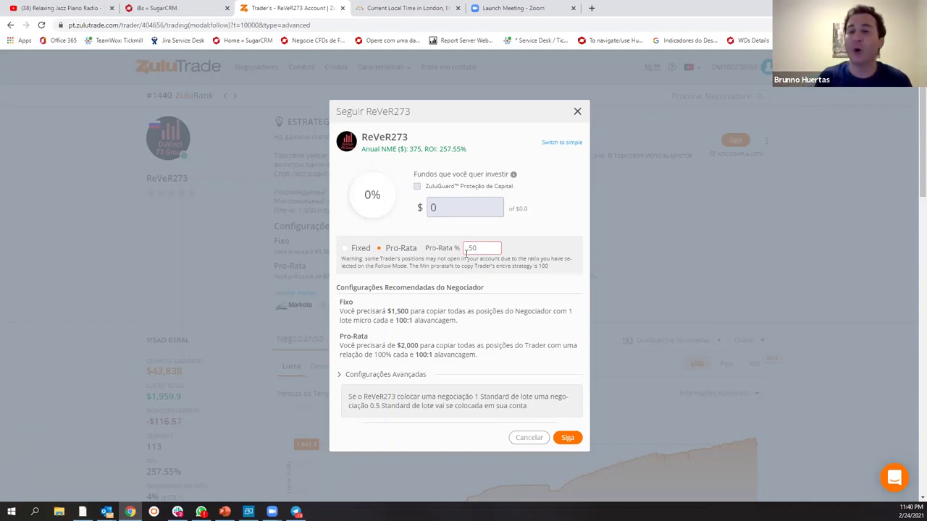
key("BackSpace")
key("BackSpace")
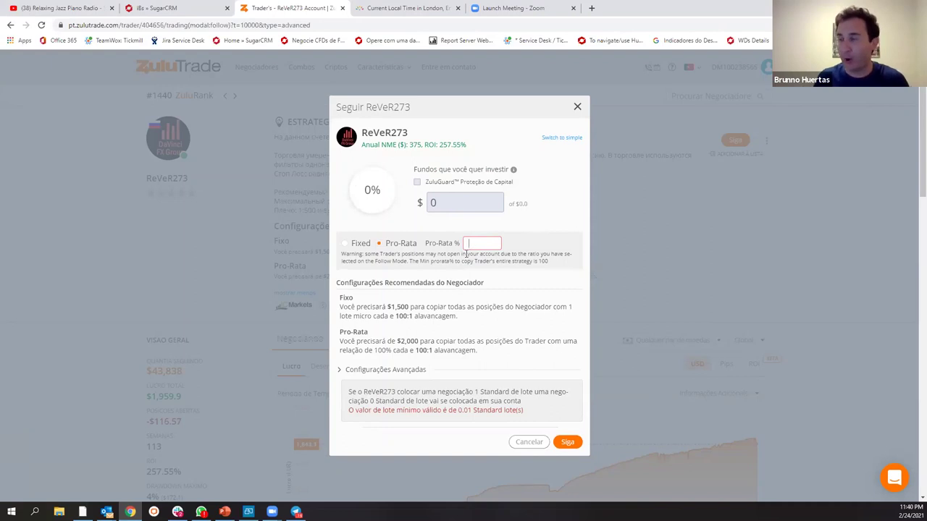
type("0")
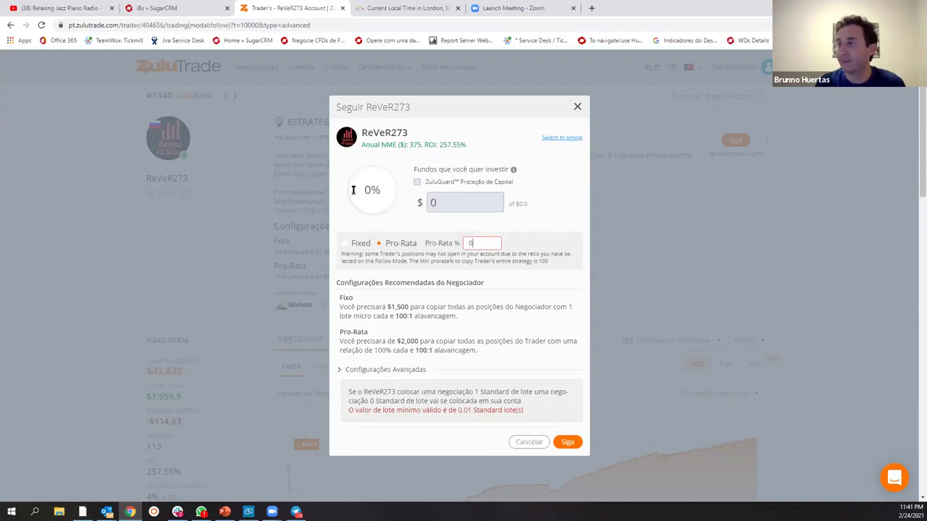
Step: Discard the advanced follow settings by switching to simple mode, and return to advanced mode
left_click(561, 138)
left_click(517, 147)
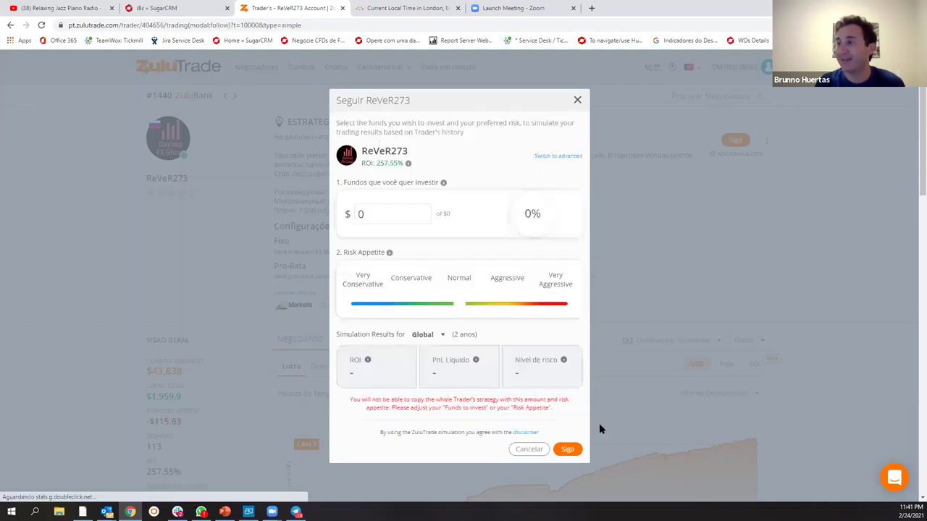
left_click(557, 155)
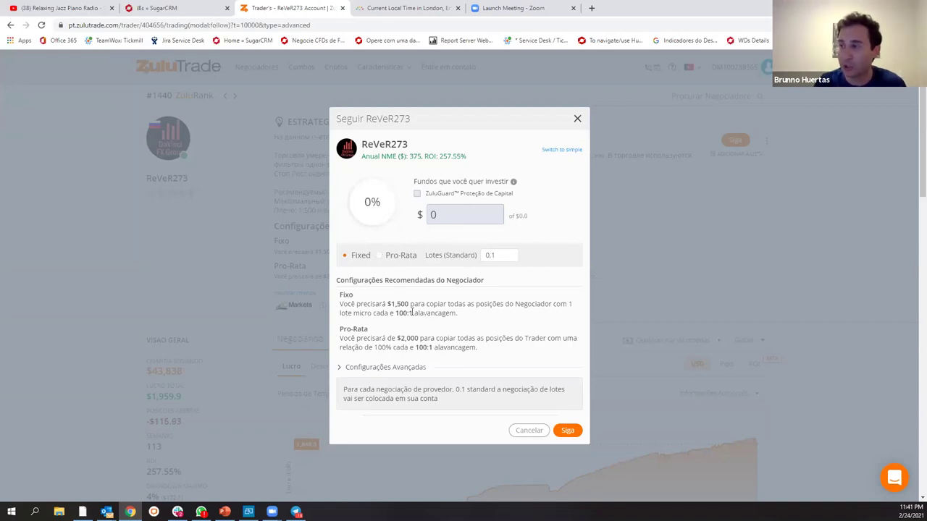
Step: Review the trader's recommended Fixed and Pro-Rata configurations, and close the follow settings while keeping advanced mode
left_click(565, 434)
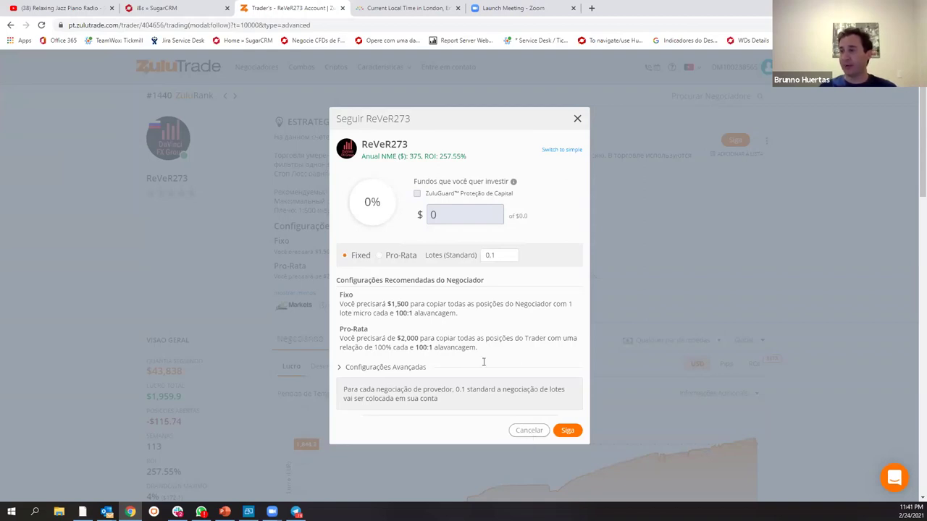
left_click_drag(346, 296, 474, 346)
left_click(558, 151)
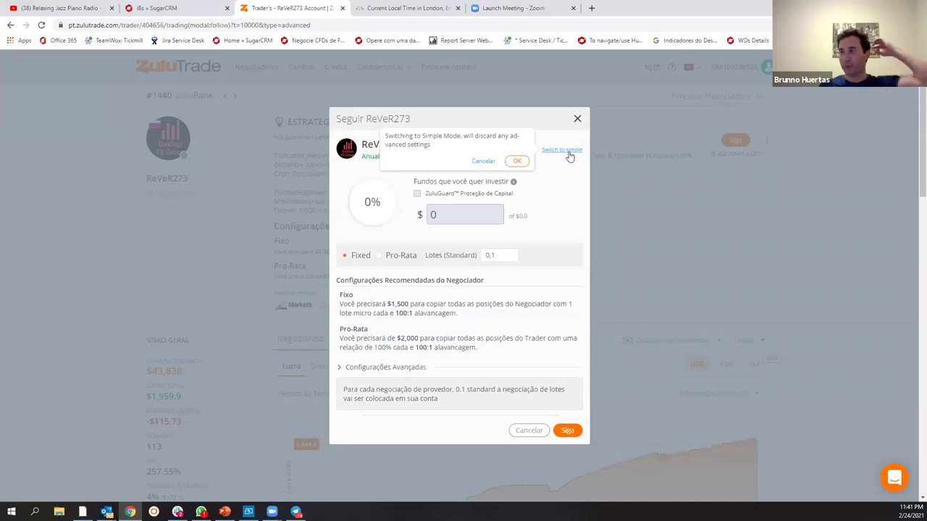
left_click(483, 161)
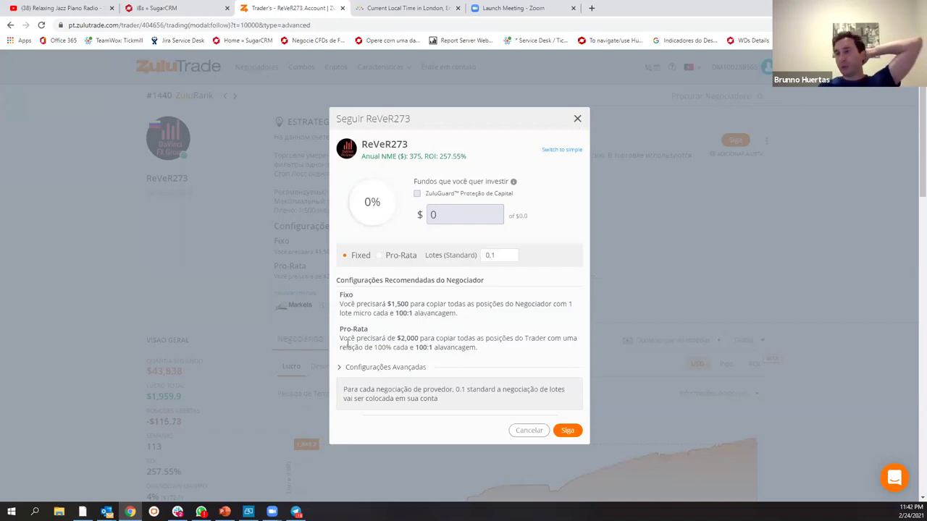
left_click(577, 120)
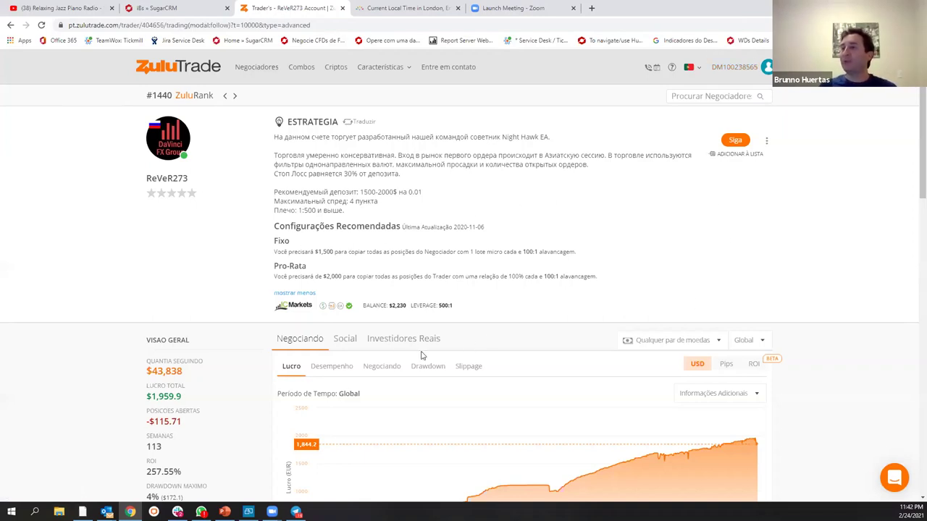
left_click(464, 366)
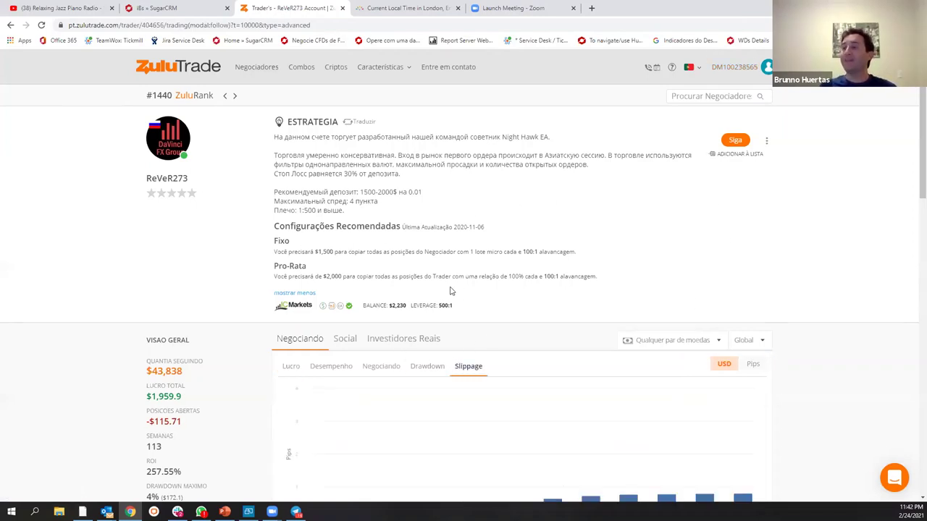
scroll(451, 288, "down", 2)
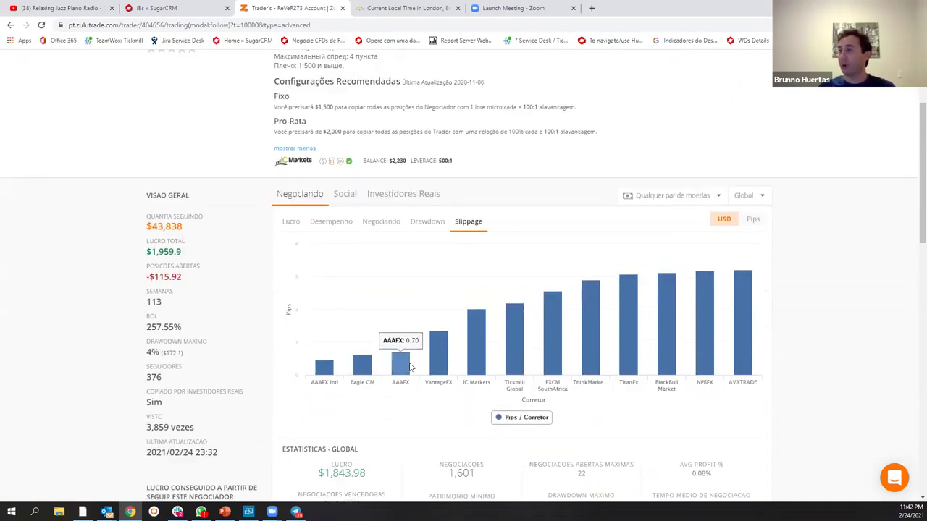
mouse_move(485, 364)
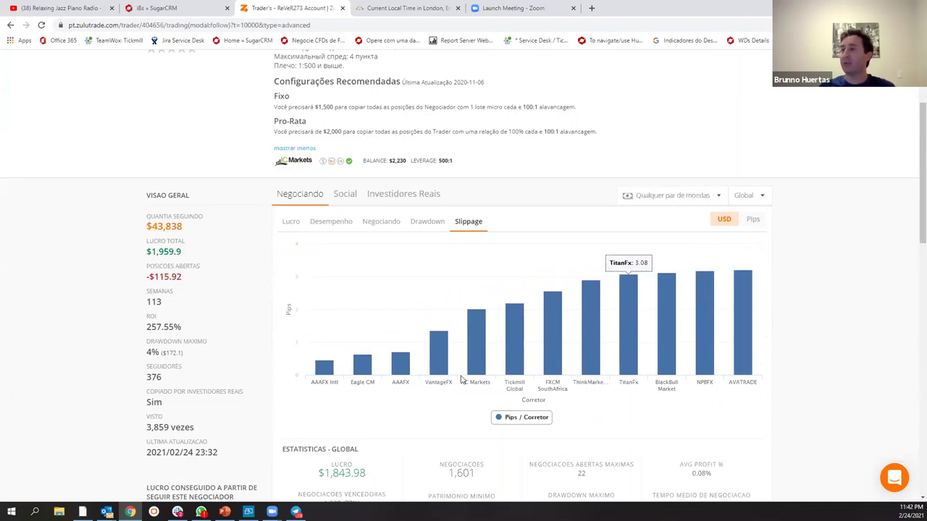
mouse_move(620, 314)
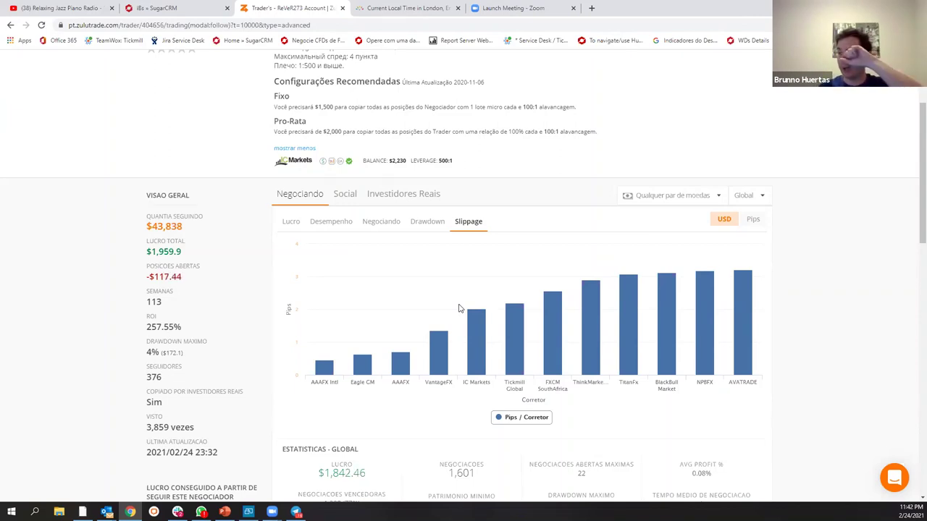
mouse_move(513, 328)
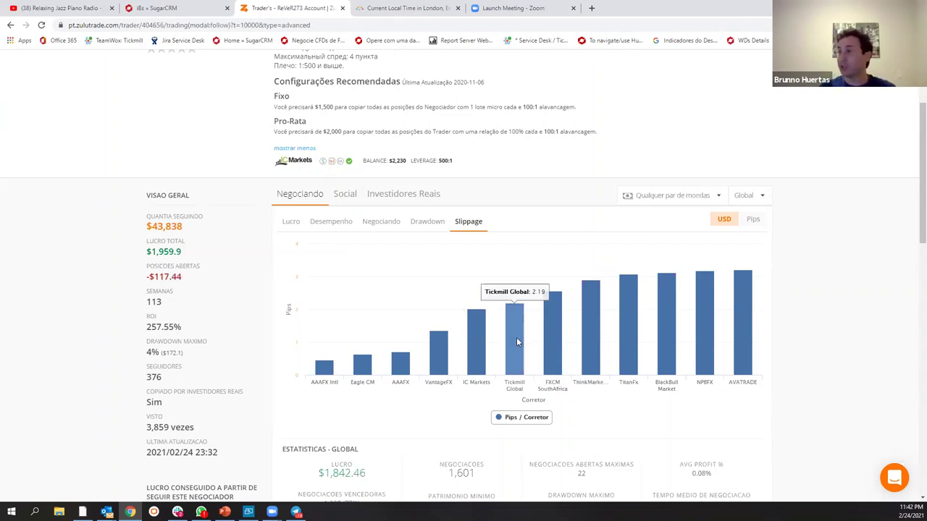